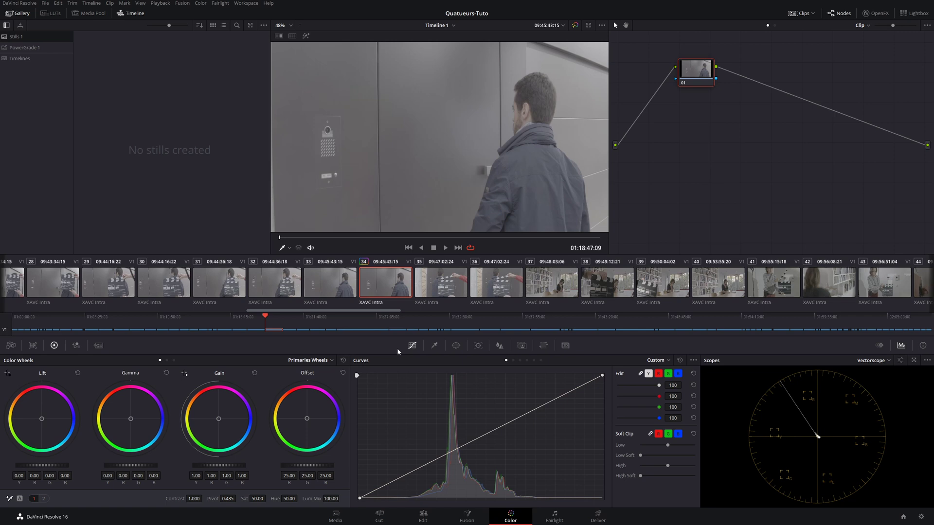
# - Try shifting, tilting, zooming, rotating and stretching the clip with Input Sizing, and reset the sizing values
pyautogui.click(545, 346)
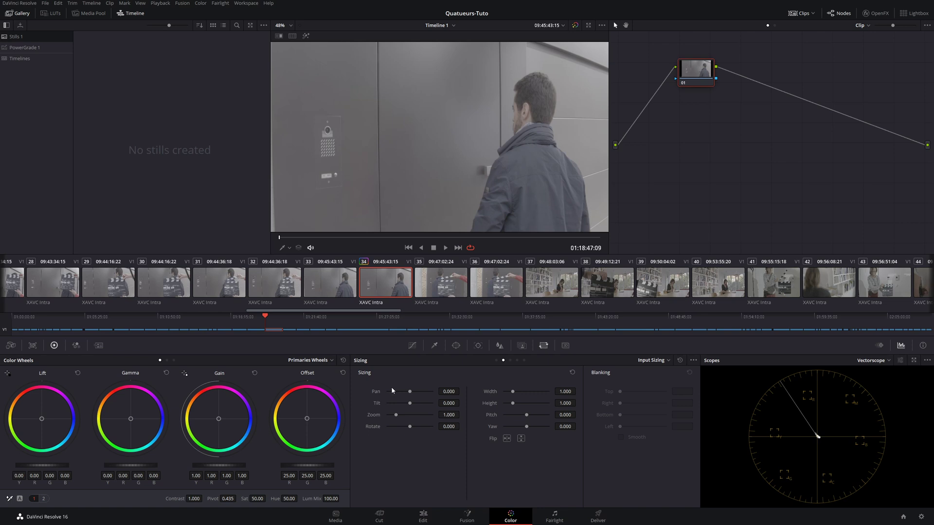
pyautogui.moveTo(411, 392)
pyautogui.mouseDown()
pyautogui.moveTo(400, 391)
pyautogui.moveTo(420, 391)
pyautogui.moveTo(413, 389)
pyautogui.mouseUp()
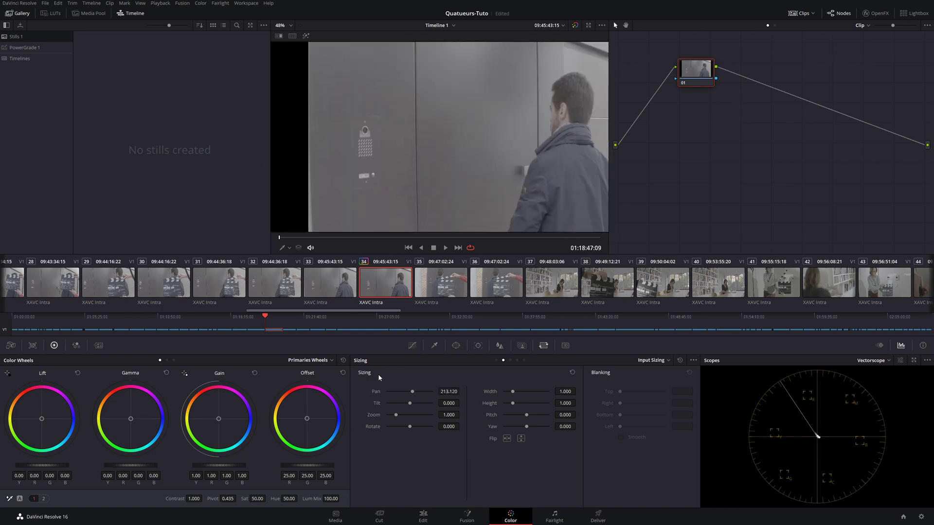
pyautogui.moveTo(410, 403); pyautogui.dragTo(412, 426)
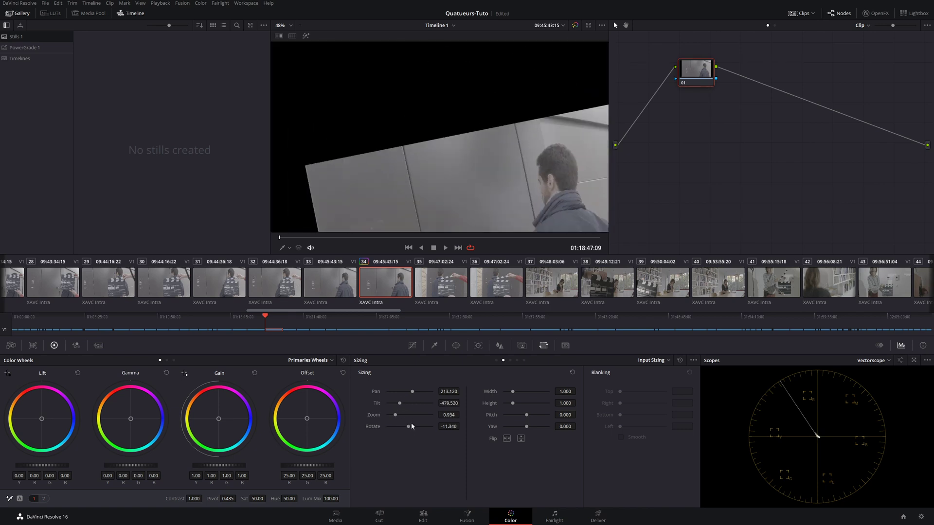
pyautogui.click(679, 360)
pyautogui.moveTo(513, 392); pyautogui.dragTo(521, 403)
pyautogui.moveTo(526, 415)
pyautogui.mouseDown()
pyautogui.moveTo(517, 407)
pyautogui.moveTo(546, 408)
pyautogui.moveTo(527, 407)
pyautogui.mouseUp()
pyautogui.click(572, 373)
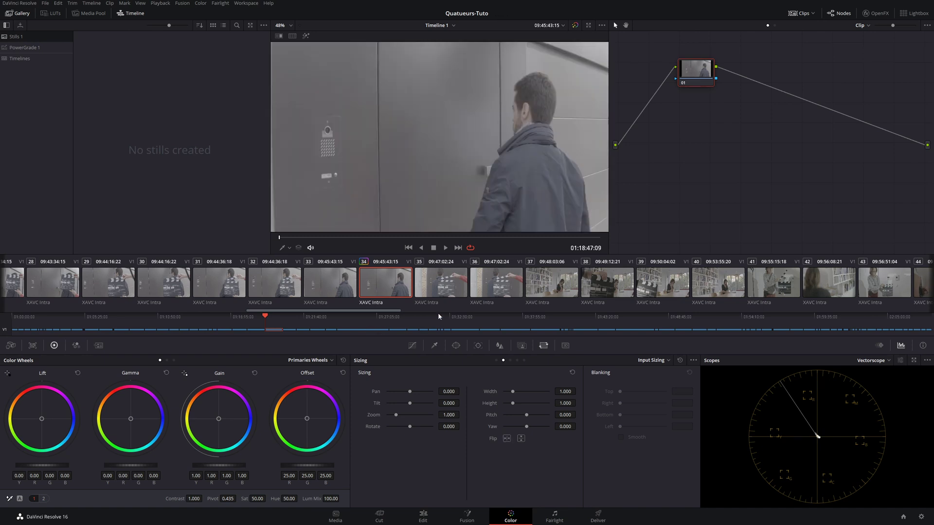
# - Try flipping the clip vertically and horizontally, returning it to its original orientation each time
pyautogui.click(521, 438)
pyautogui.click(521, 438)
pyautogui.click(507, 438)
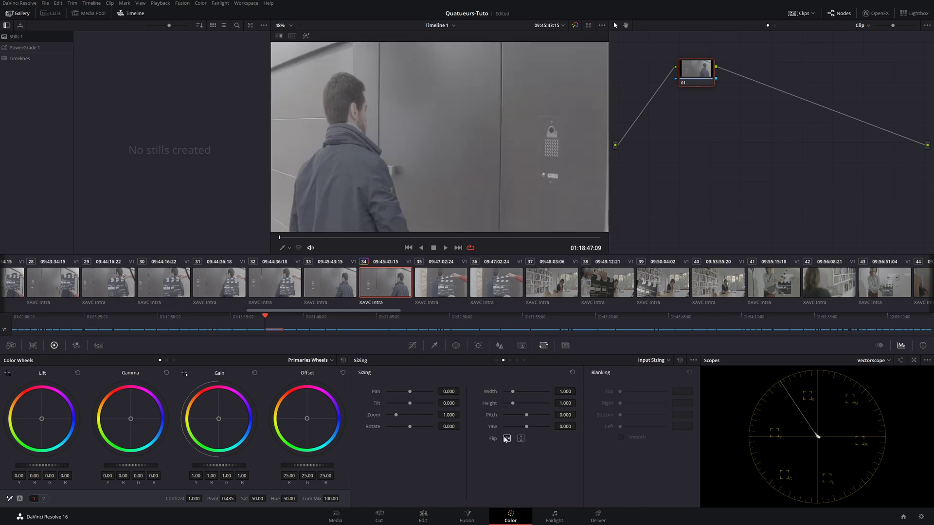
pyautogui.click(506, 439)
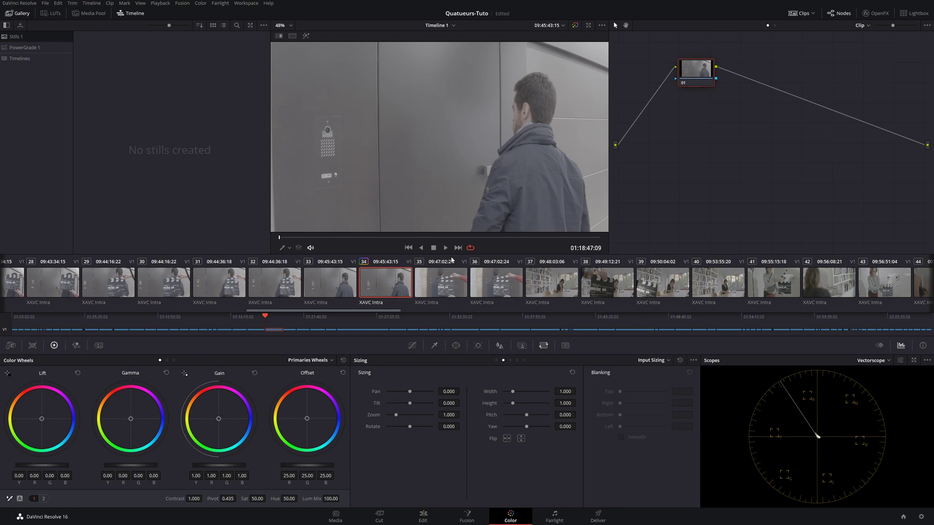
# - Switch to Node Sizing and insert a serial node before node 01, moving the existing node aside
pyautogui.click(669, 361)
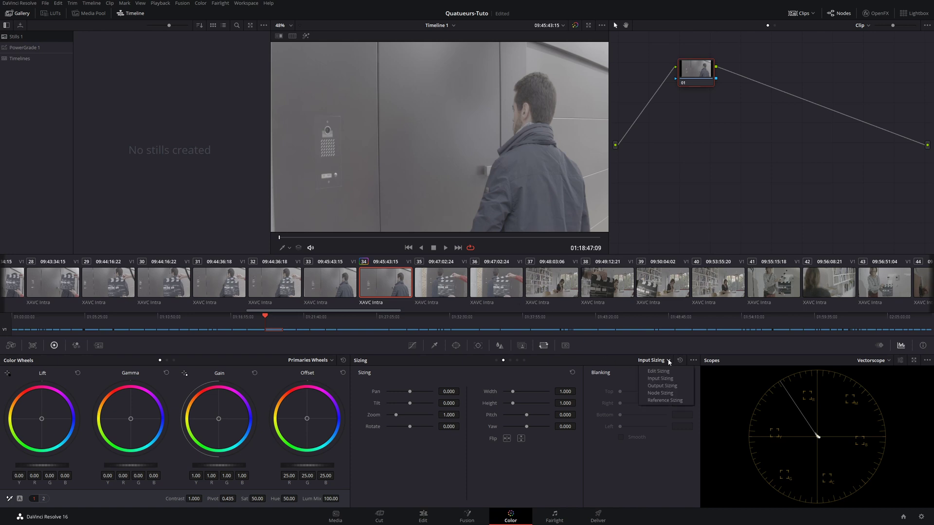
pyautogui.click(666, 393)
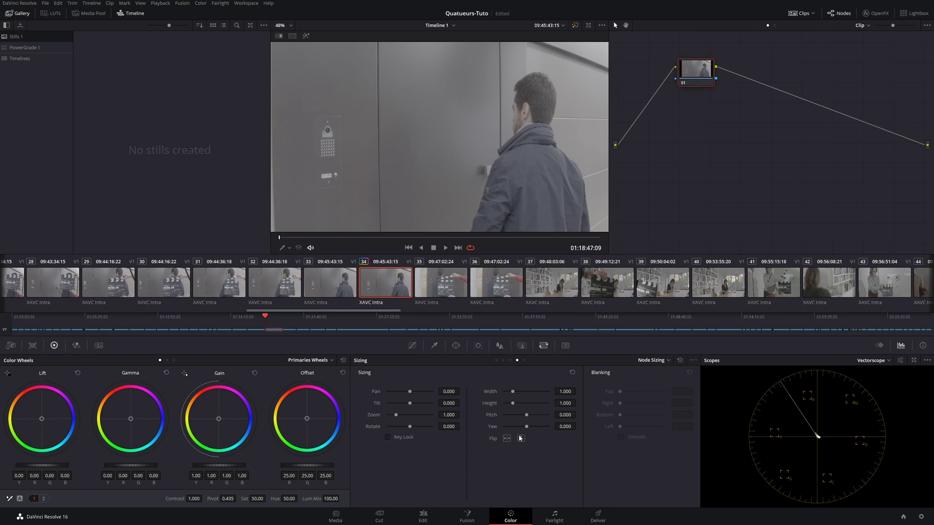
pyautogui.moveTo(688, 62); pyautogui.dragTo(729, 76)
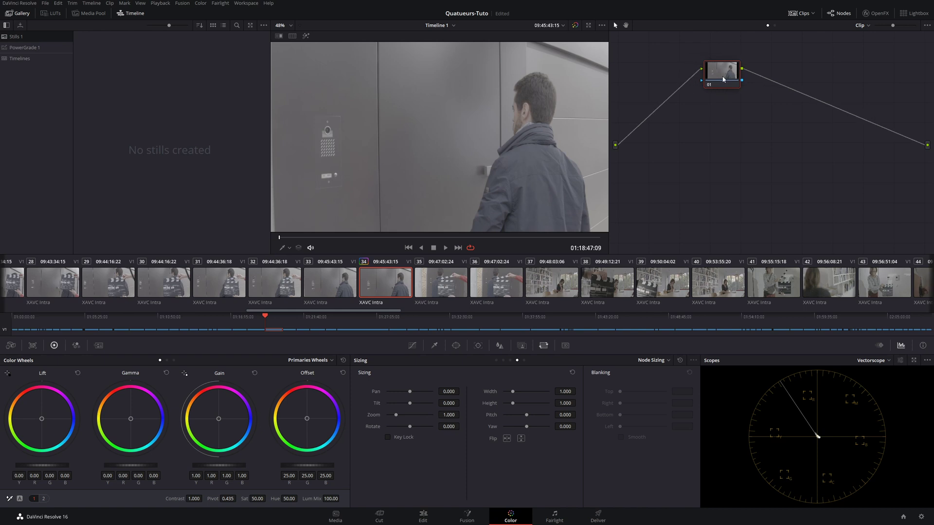
pyautogui.hotkey('shift', 's')
pyautogui.moveTo(725, 72); pyautogui.dragTo(759, 65)
pyautogui.click(660, 64)
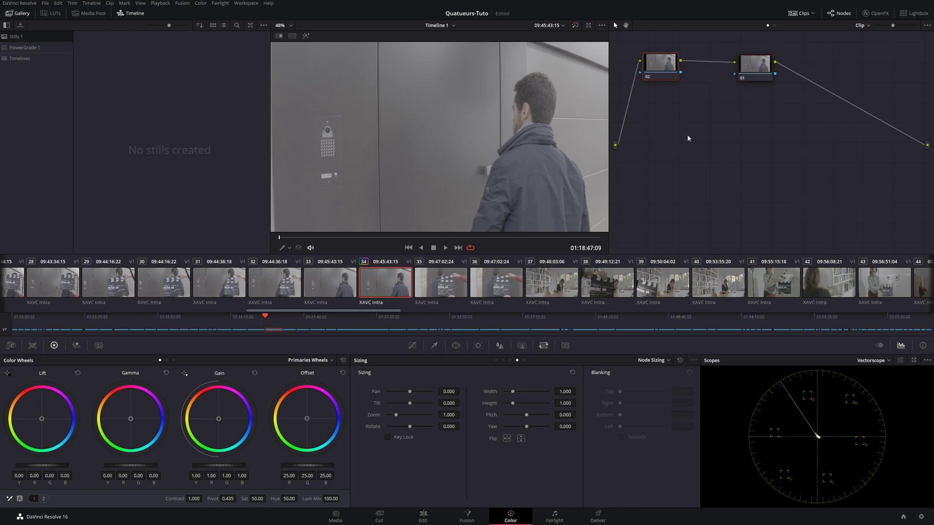
# - Arrange nodes 02 and 01 closer together in the node graph and leave node 01 selected
pyautogui.moveTo(660, 60); pyautogui.dragTo(668, 67)
pyautogui.click(750, 69)
pyautogui.moveTo(749, 68); pyautogui.dragTo(733, 84)
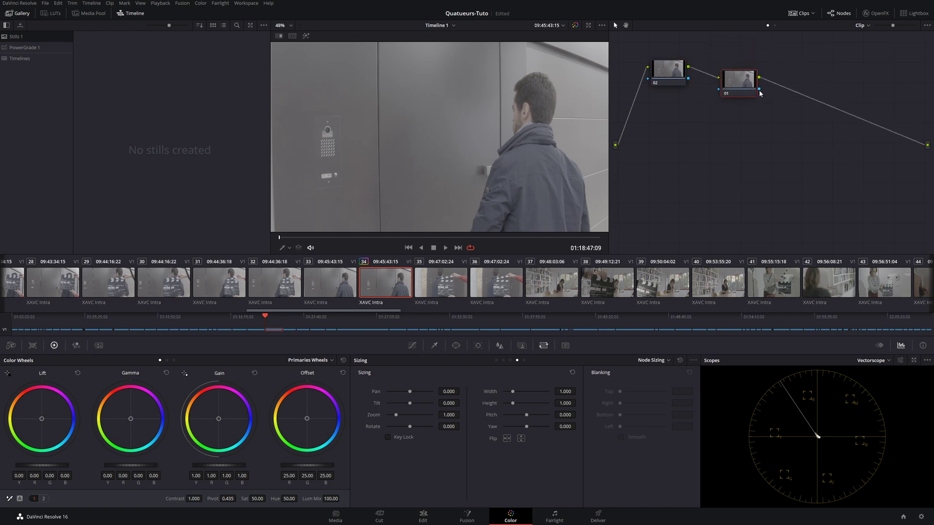
pyautogui.click(662, 73)
pyautogui.click(727, 81)
# - Switch the sizing mode to Output Sizing, comparing it with Node Sizing along the way
pyautogui.click(668, 360)
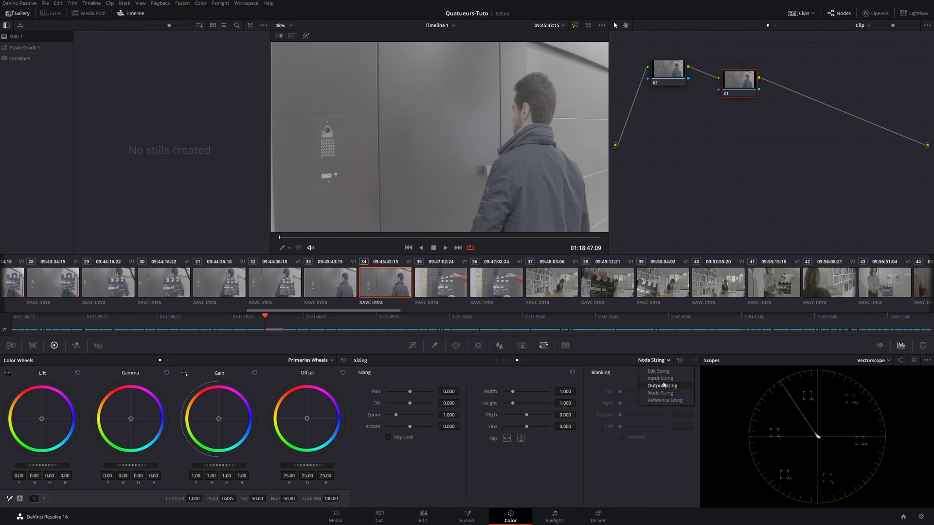
pyautogui.click(659, 385)
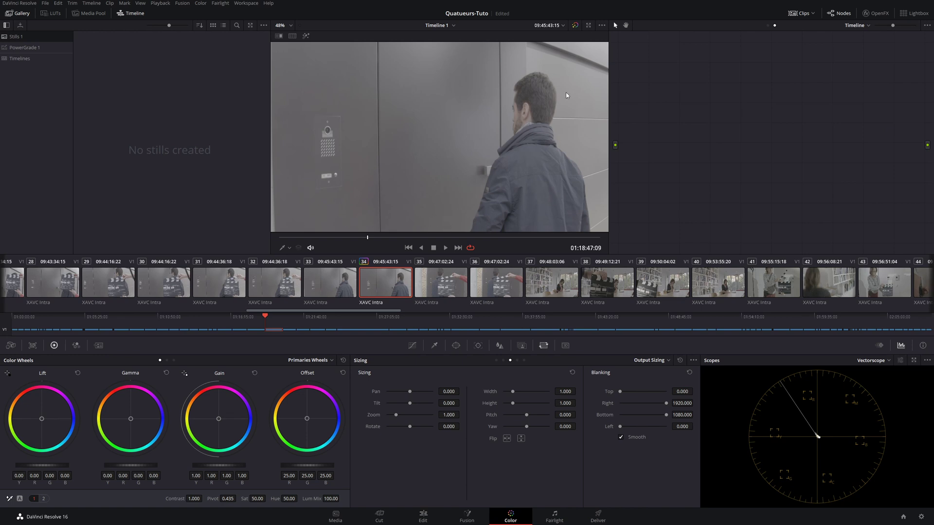
pyautogui.hotkey('ctrl', 'f')
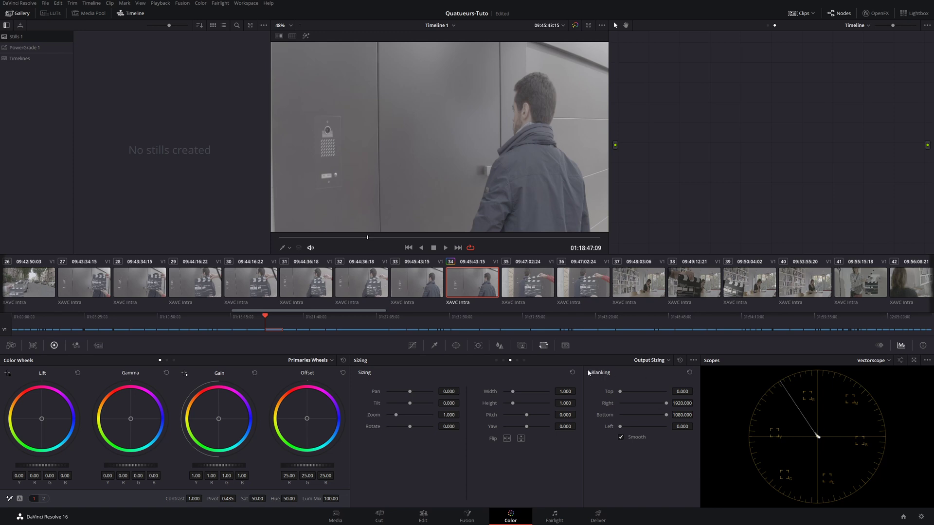
pyautogui.click(669, 362)
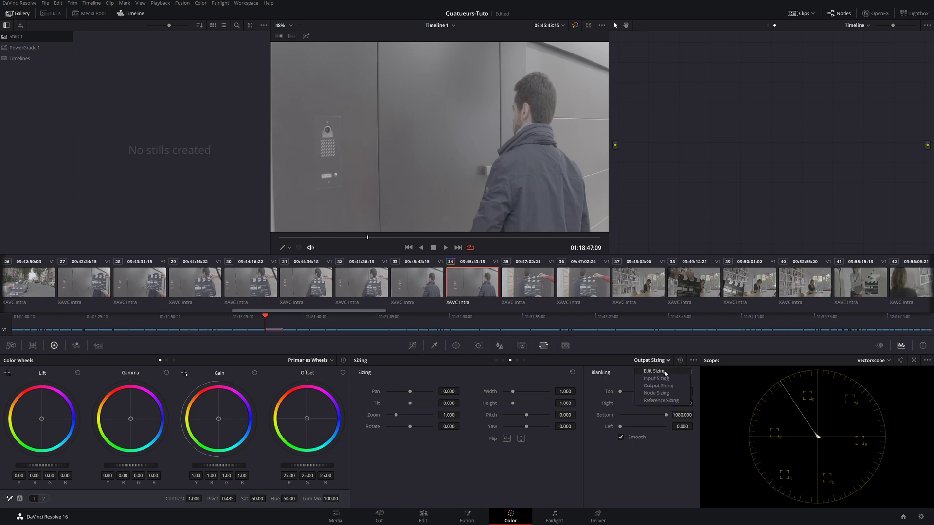
pyautogui.click(654, 395)
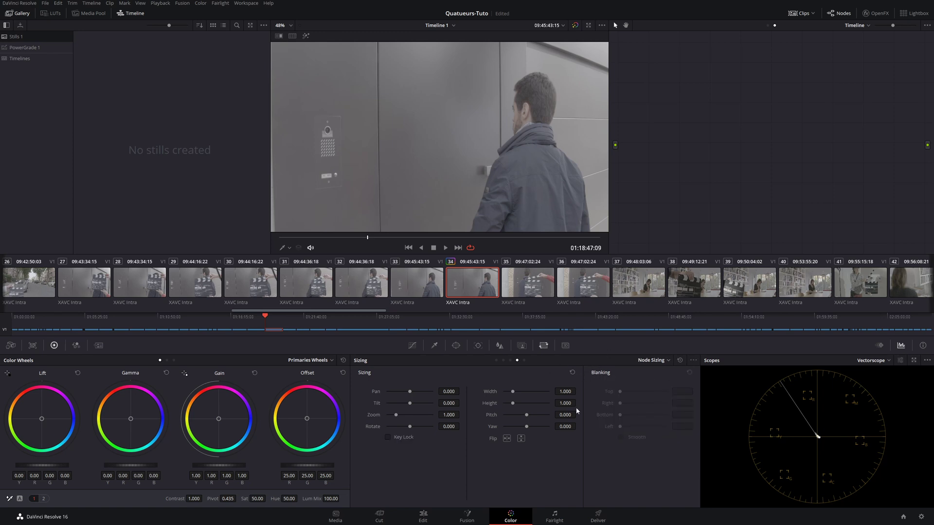
pyautogui.click(661, 361)
pyautogui.click(660, 387)
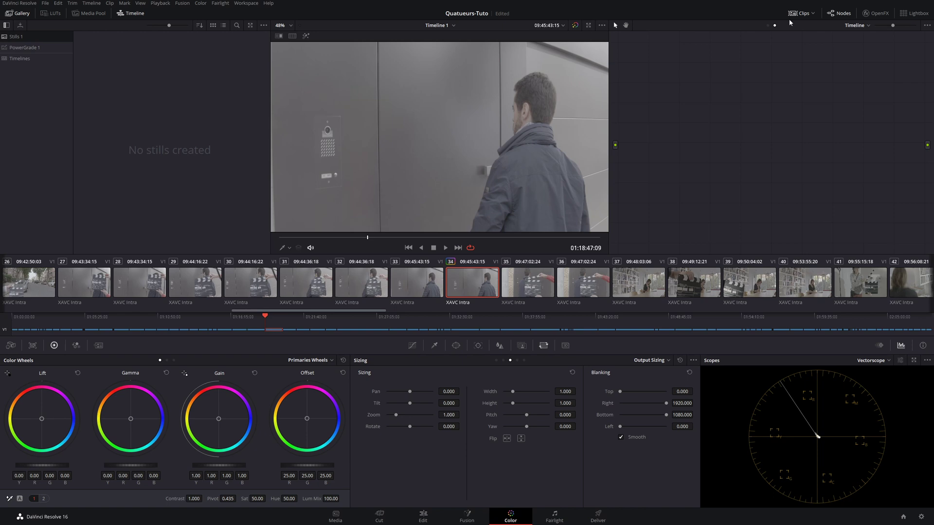
# - Compare the clip-level and timeline-level node graphs with their sizing modes, ending on the timeline level
pyautogui.click(767, 25)
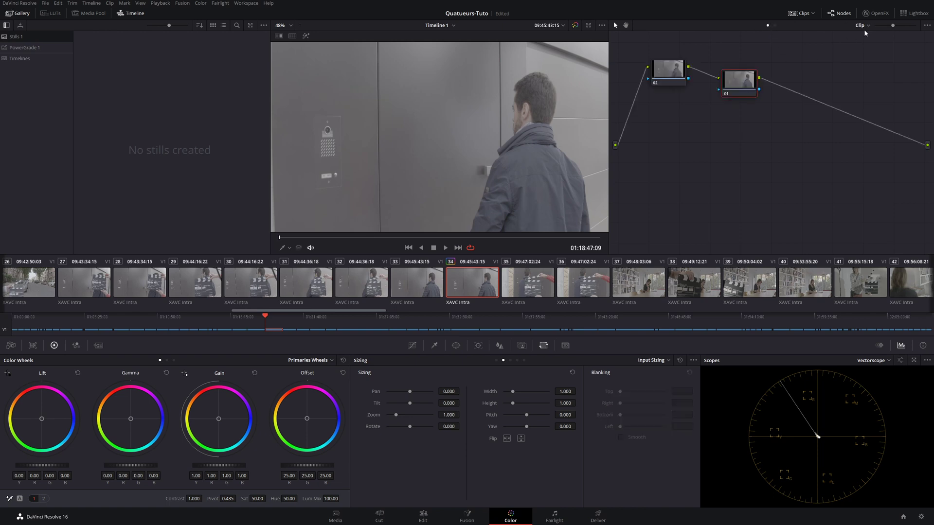
pyautogui.click(774, 26)
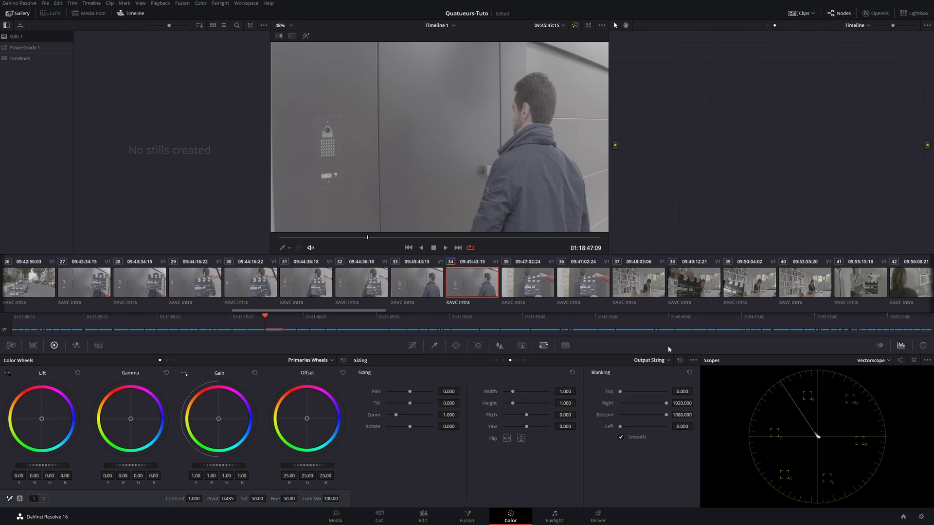
pyautogui.click(768, 25)
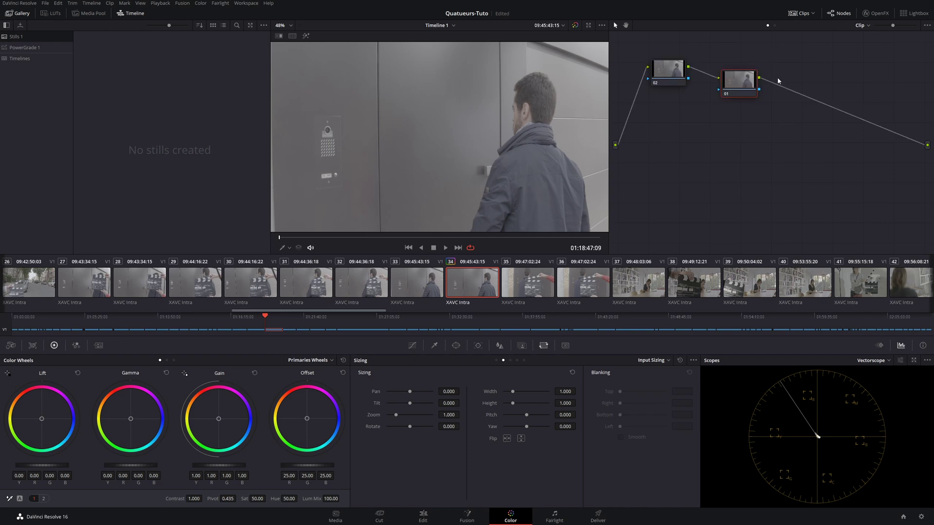
pyautogui.click(774, 26)
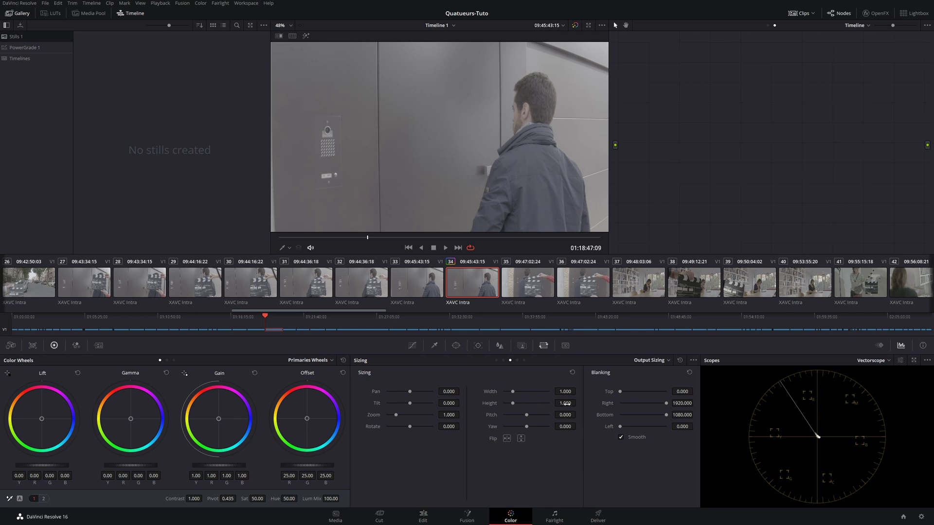
# - Reduce the timeline's Output Sizing height to 0.795, inspecting the intercom up close and fitting the whole frame back in the viewer
pyautogui.moveTo(565, 403); pyautogui.dragTo(582, 404)
pyautogui.scroll(5, 406, 176)
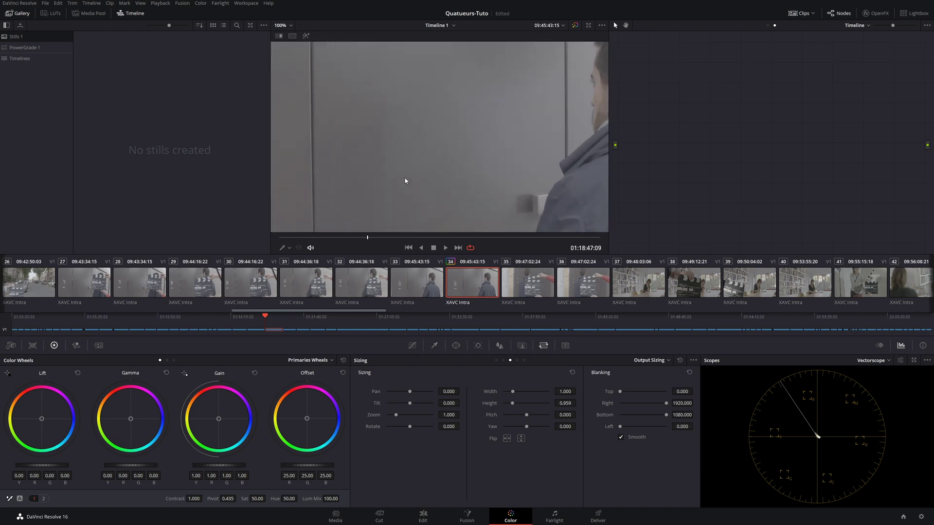
pyautogui.scroll(4, 538, 211)
pyautogui.scroll(2, 507, 203)
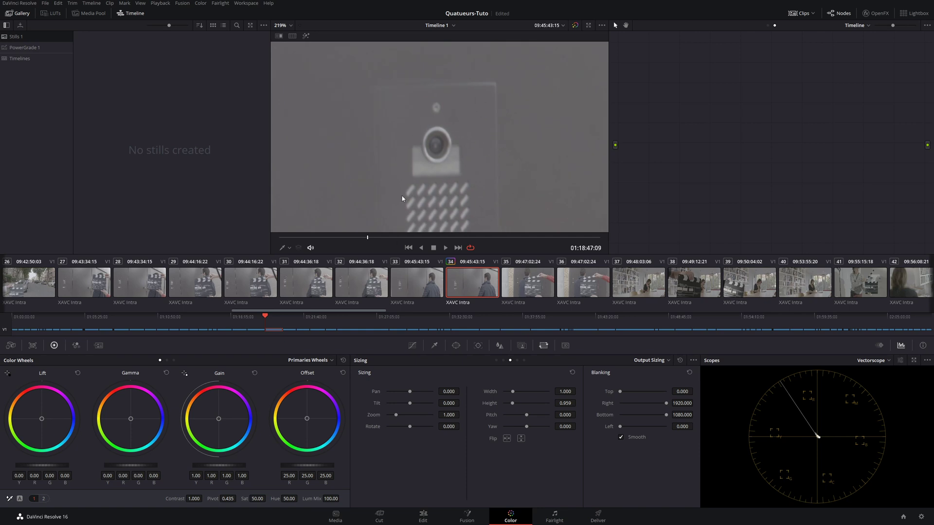
pyautogui.moveTo(564, 404); pyautogui.dragTo(578, 403)
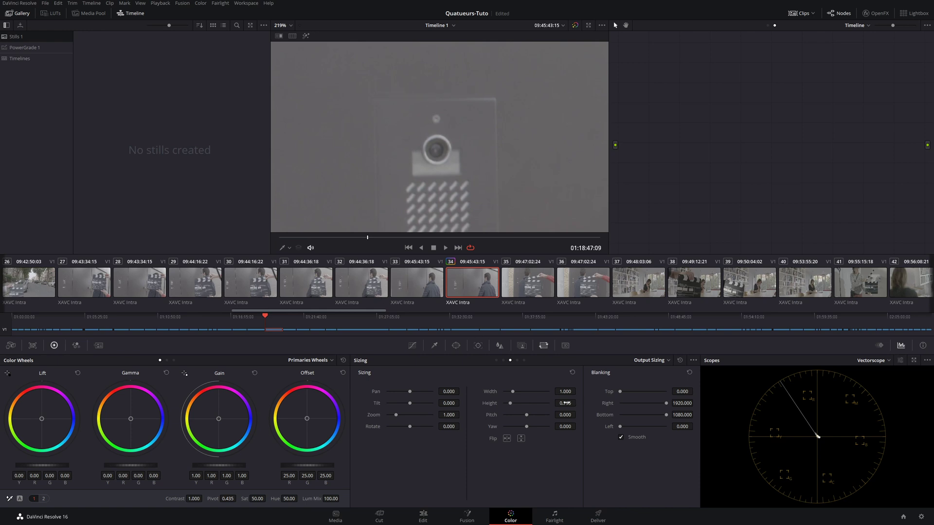
pyautogui.click(287, 25)
pyautogui.click(292, 52)
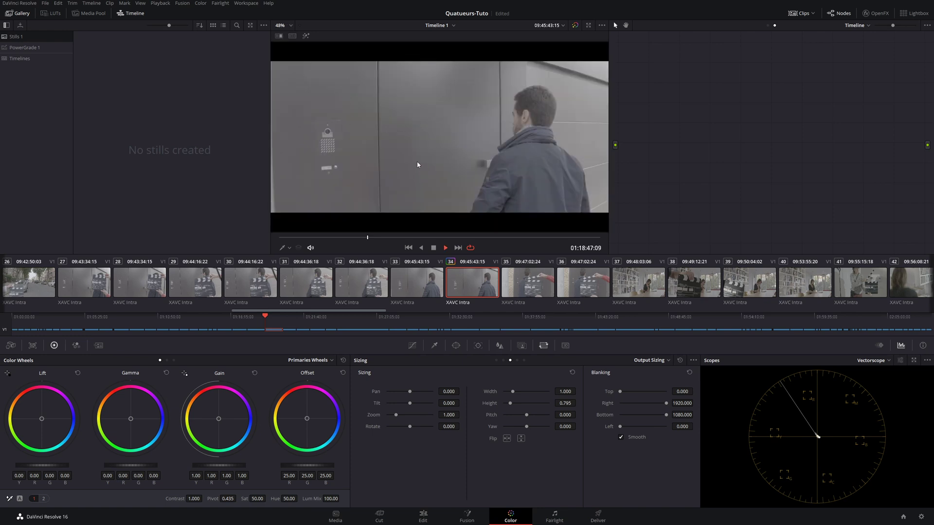
# - Play the current clip and review earlier door and street clips to check the output sizing across the timeline
pyautogui.press('space')
pyautogui.press('space')
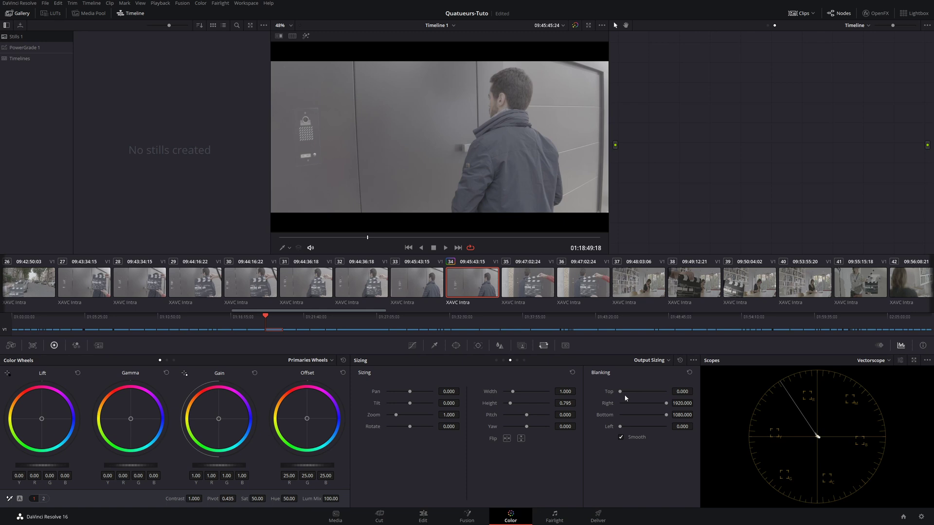
pyautogui.click(419, 293)
pyautogui.click(361, 291)
pyautogui.click(309, 293)
pyautogui.click(207, 291)
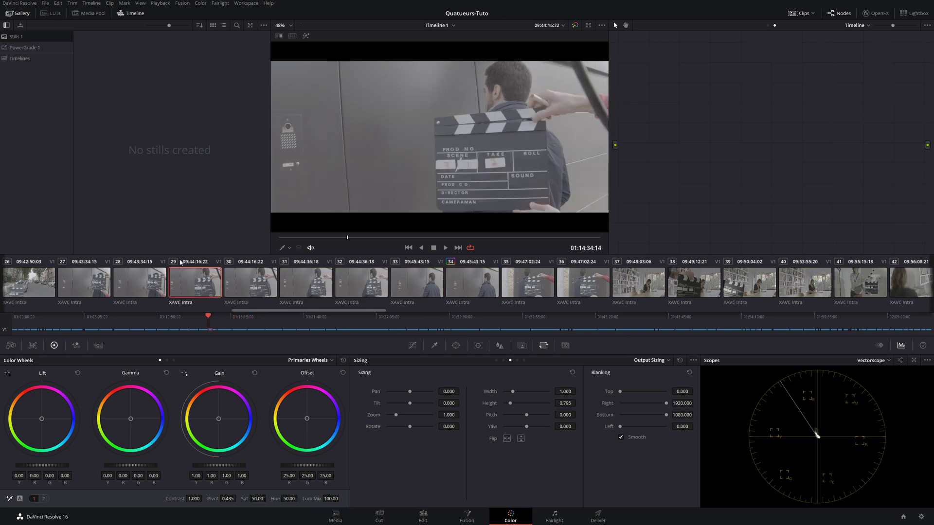
pyautogui.click(141, 287)
pyautogui.click(80, 286)
pyautogui.click(18, 284)
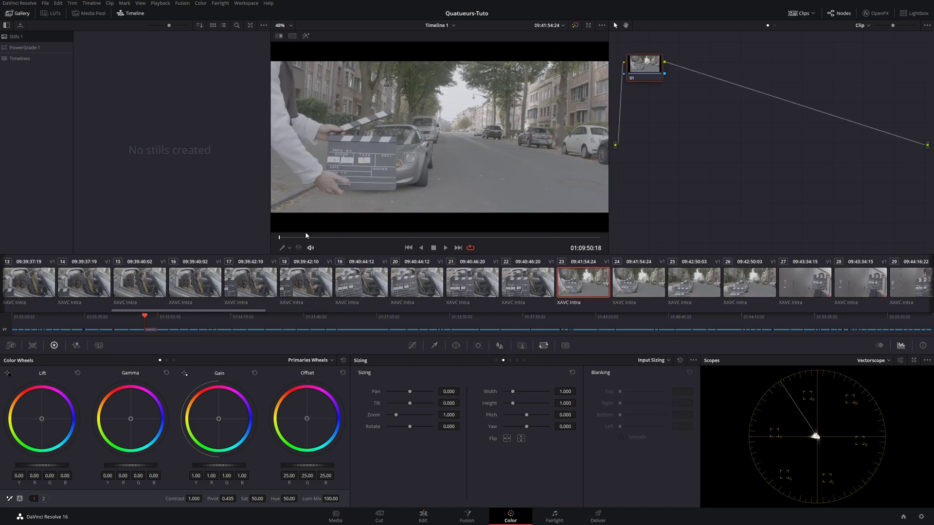
pyautogui.moveTo(335, 240); pyautogui.dragTo(375, 241)
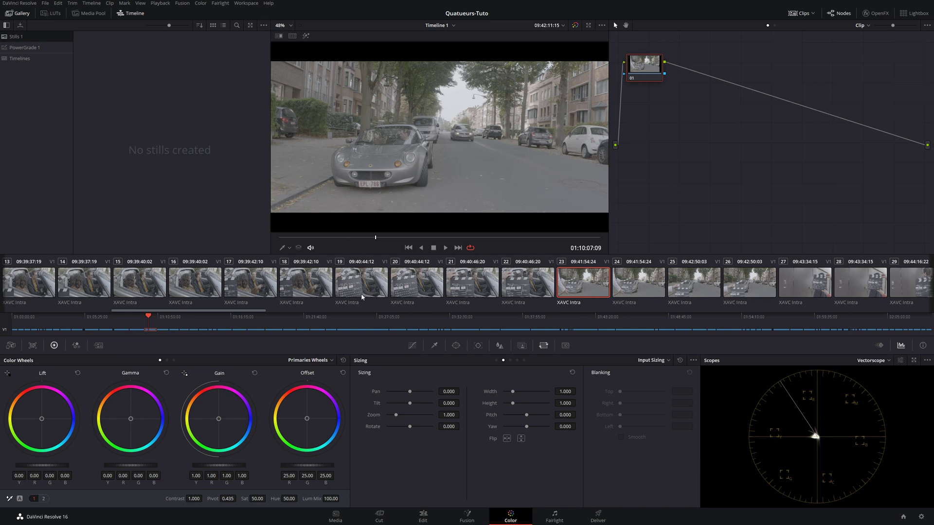
# - Go to door clip 28, add a serial node after node 01 and switch to Node Sizing
pyautogui.moveTo(232, 310); pyautogui.dragTo(292, 311)
pyautogui.click(575, 282)
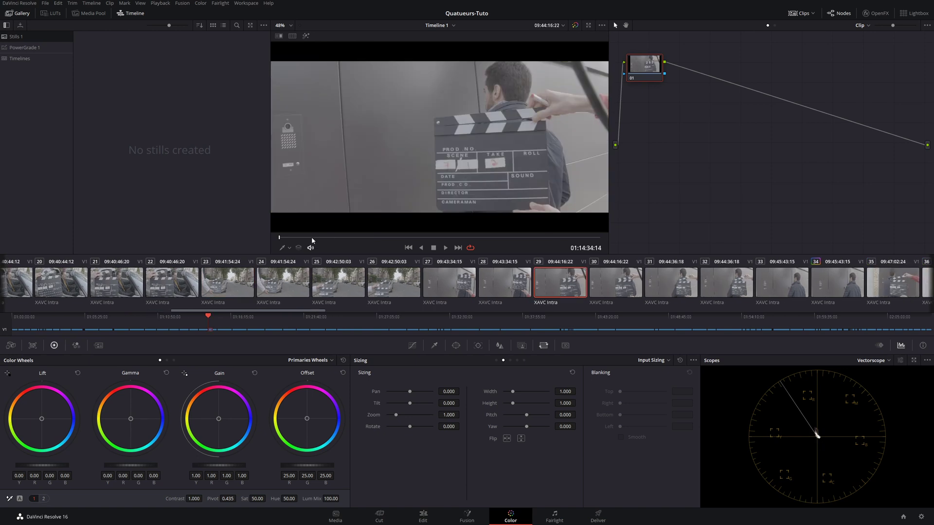
pyautogui.press('Up')
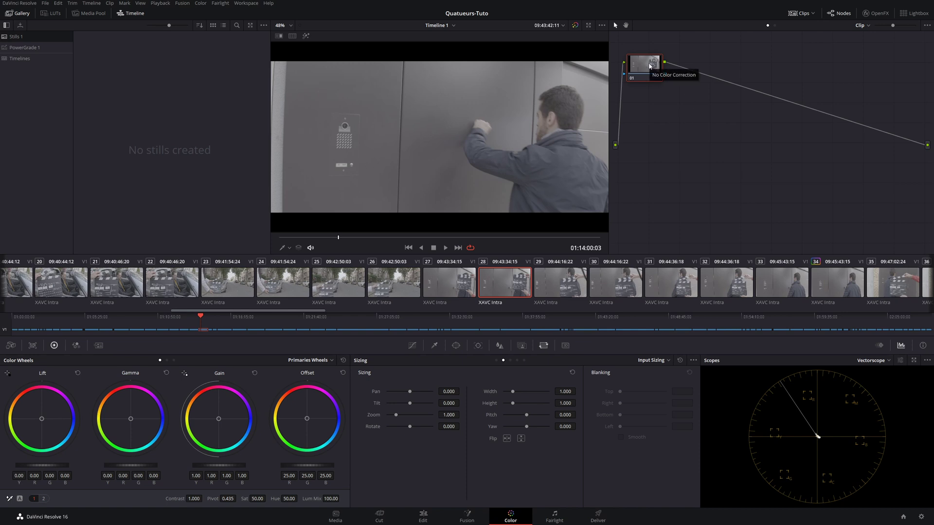
pyautogui.hotkey('alt', 's')
pyautogui.click(663, 361)
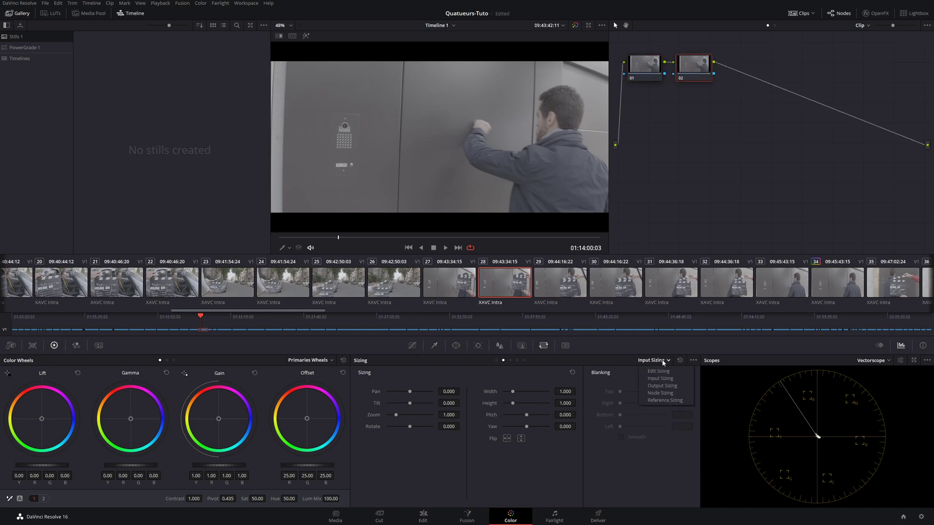
pyautogui.click(662, 393)
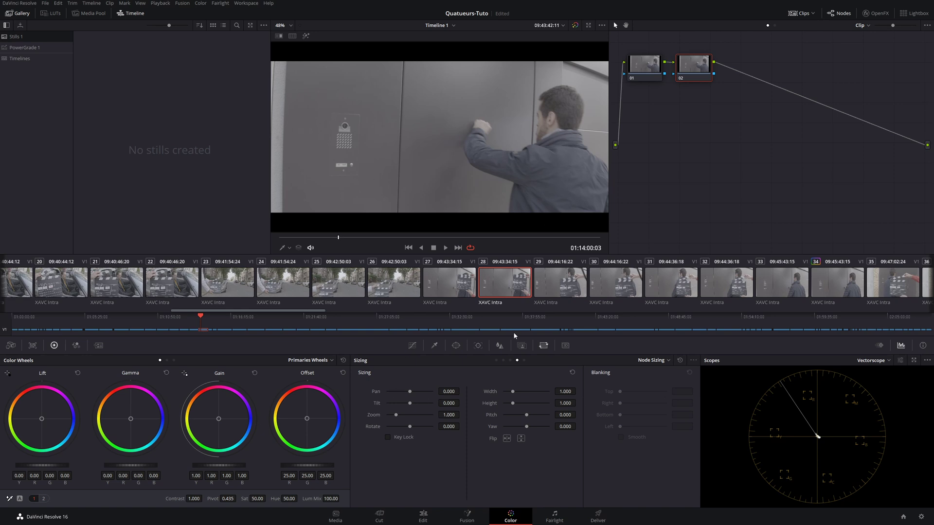
# - Add a rectangular power window on node 02 and fit it around the intercom beside the door
pyautogui.click(456, 345)
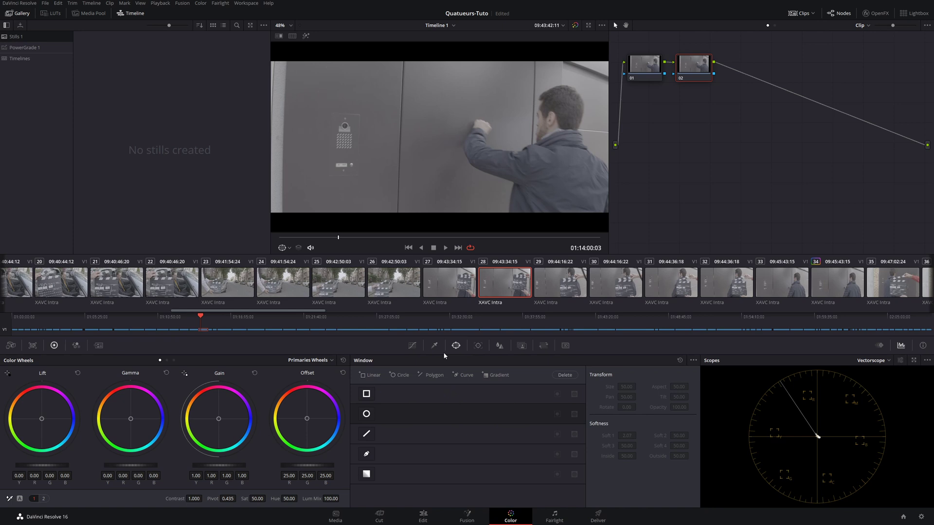
pyautogui.click(366, 394)
pyautogui.moveTo(462, 135); pyautogui.dragTo(368, 134)
pyautogui.moveTo(345, 166); pyautogui.dragTo(347, 180)
pyautogui.moveTo(416, 143); pyautogui.dragTo(365, 145)
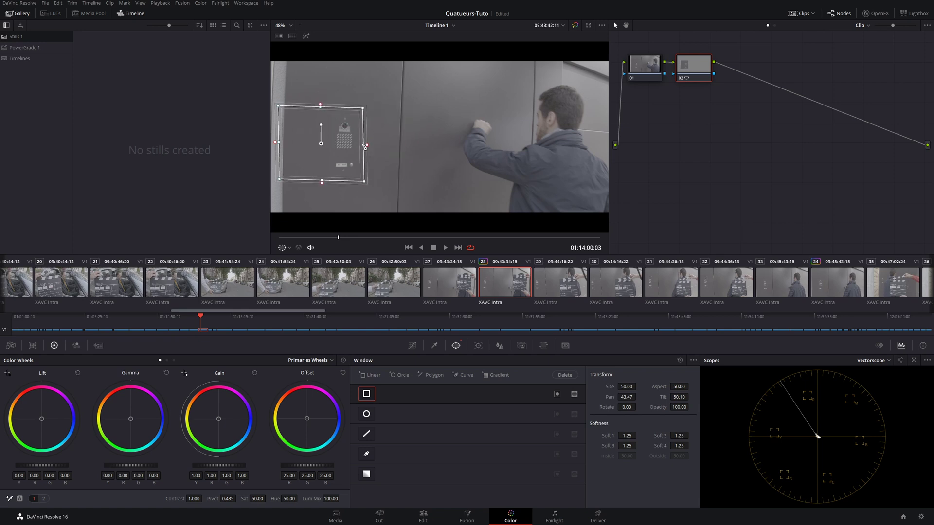
# - Tighten node 02's rectangular window around the intercom and move it onto the blank surface just left of it
pyautogui.scroll(3, 366, 149)
pyautogui.moveTo(366, 149); pyautogui.dragTo(539, 126)
pyautogui.scroll(2, 536, 134)
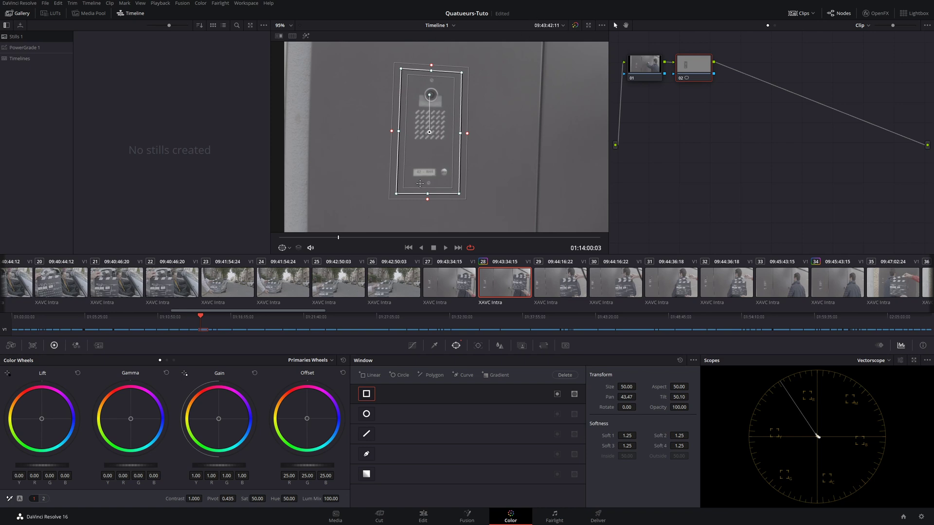
pyautogui.moveTo(427, 163); pyautogui.dragTo(361, 160)
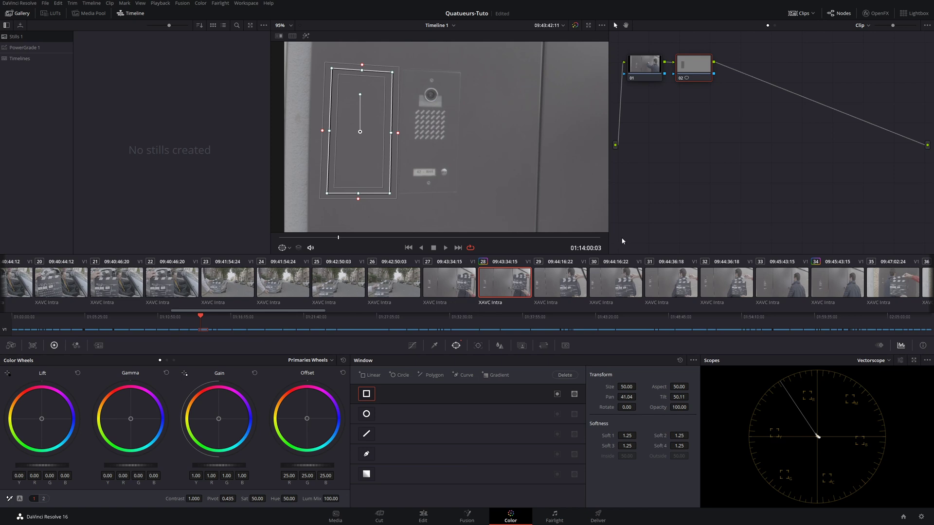
# - Set node 02's Node Sizing pan to 201.800 to cover the intercom with blank surface, and fit the frame in the viewer
pyautogui.click(544, 346)
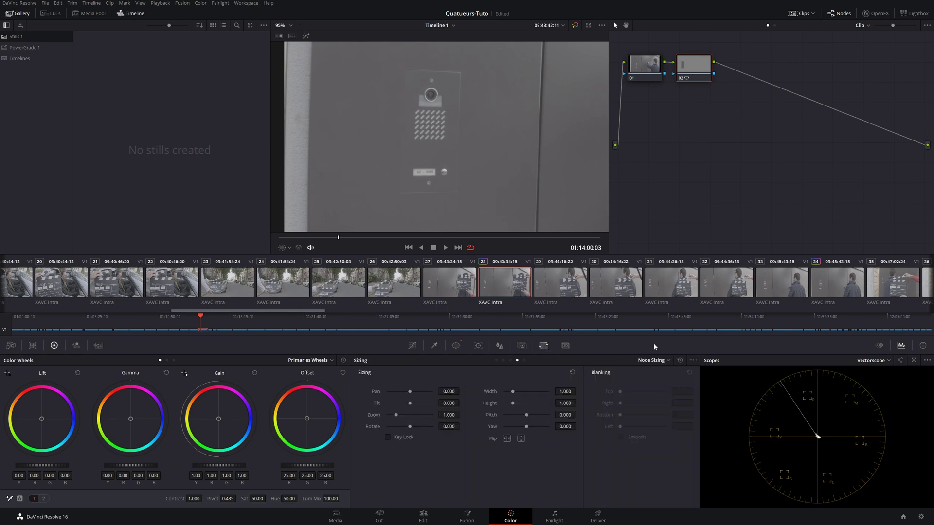
pyautogui.moveTo(410, 393); pyautogui.dragTo(428, 392)
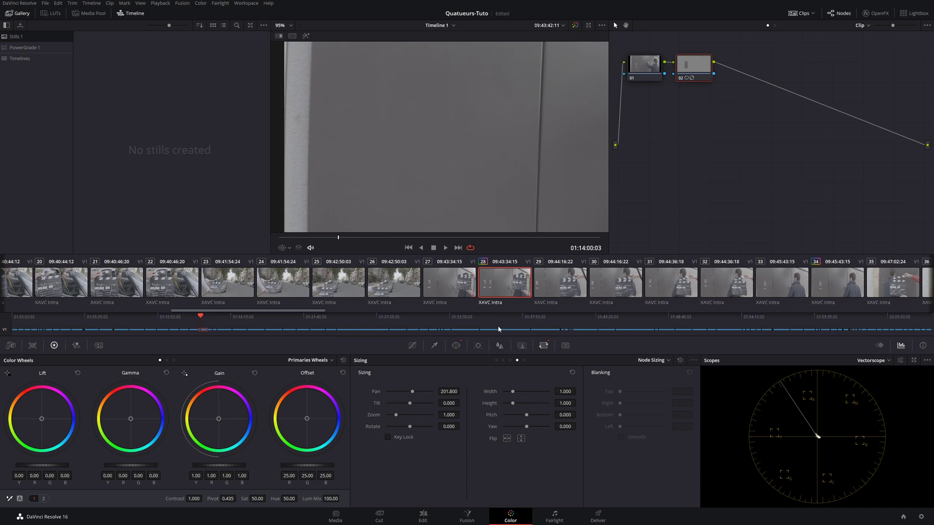
pyautogui.click(282, 25)
pyautogui.click(288, 41)
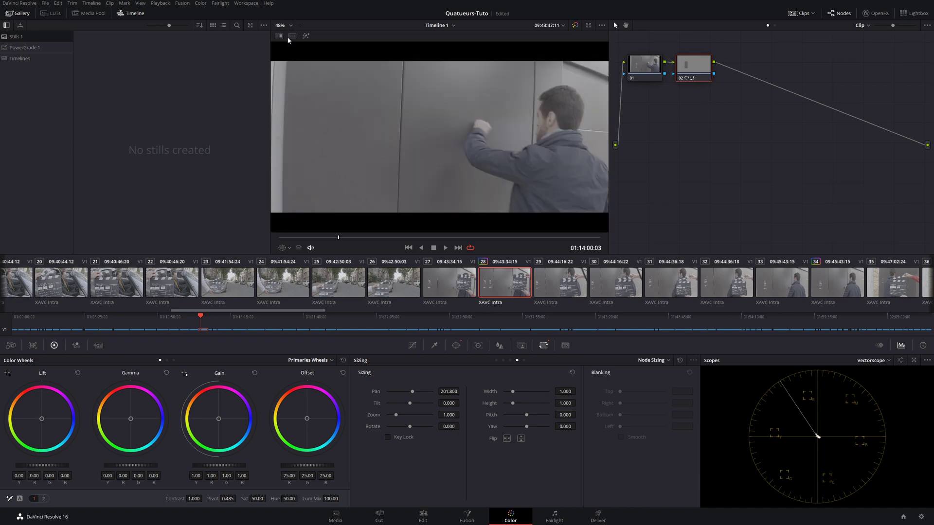
# - Toggle node 02 off and on several times to compare the shot with and without the intercom
pyautogui.click(682, 78)
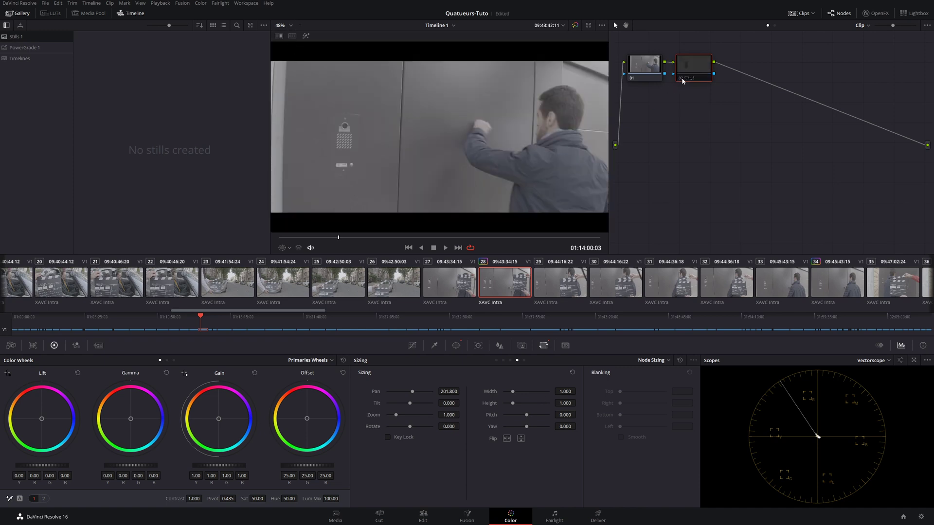
pyautogui.click(682, 79)
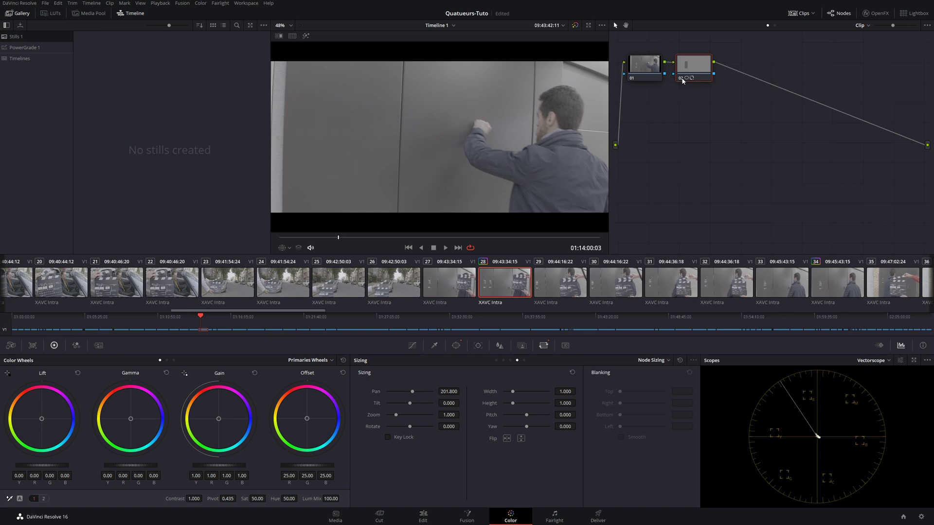
pyautogui.click(681, 79)
pyautogui.click(682, 78)
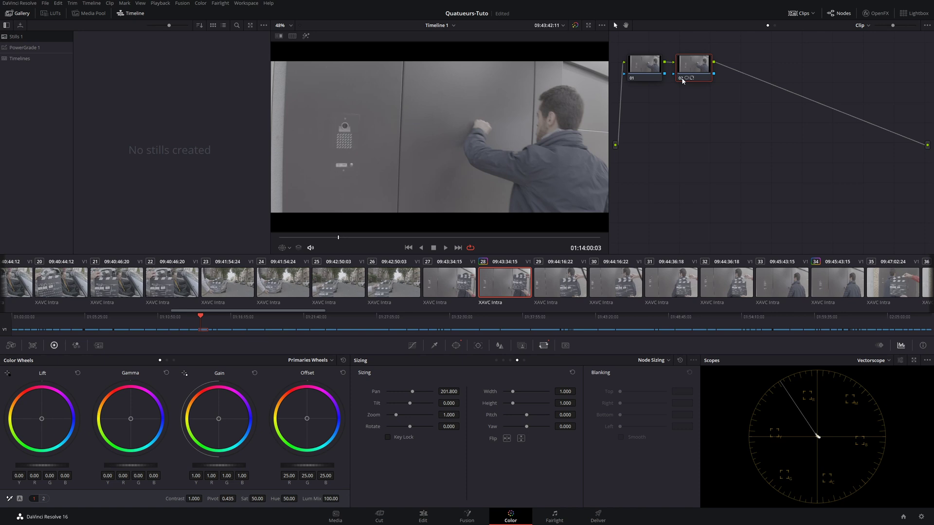
pyautogui.click(682, 79)
pyautogui.click(682, 78)
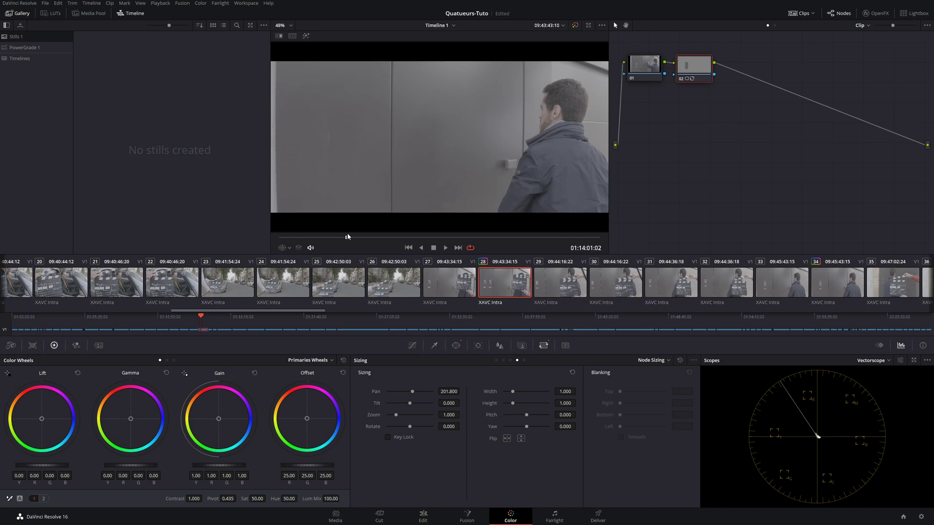
# - Track node 02's rectangular window forward from 01:14:00:19 and stop the tracking partway through the clip
pyautogui.moveTo(347, 237); pyautogui.dragTo(344, 238)
pyautogui.click(454, 347)
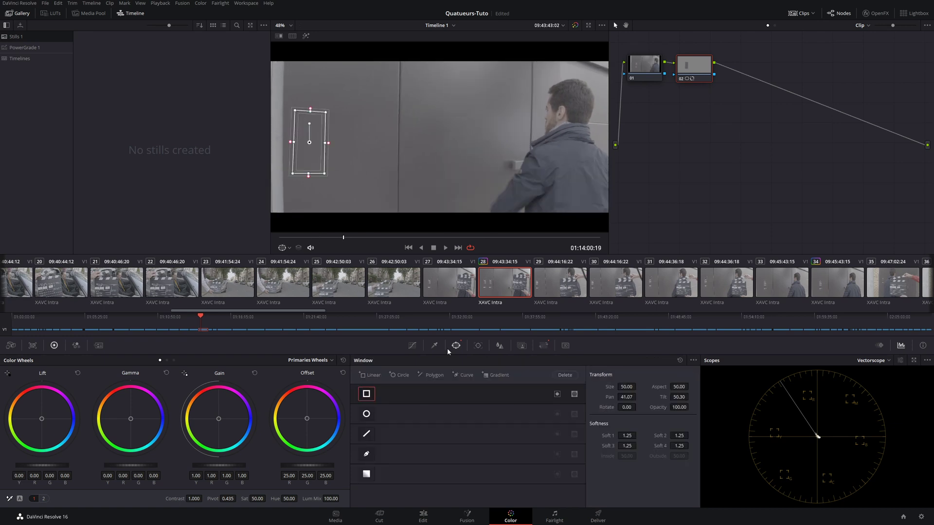
pyautogui.click(478, 345)
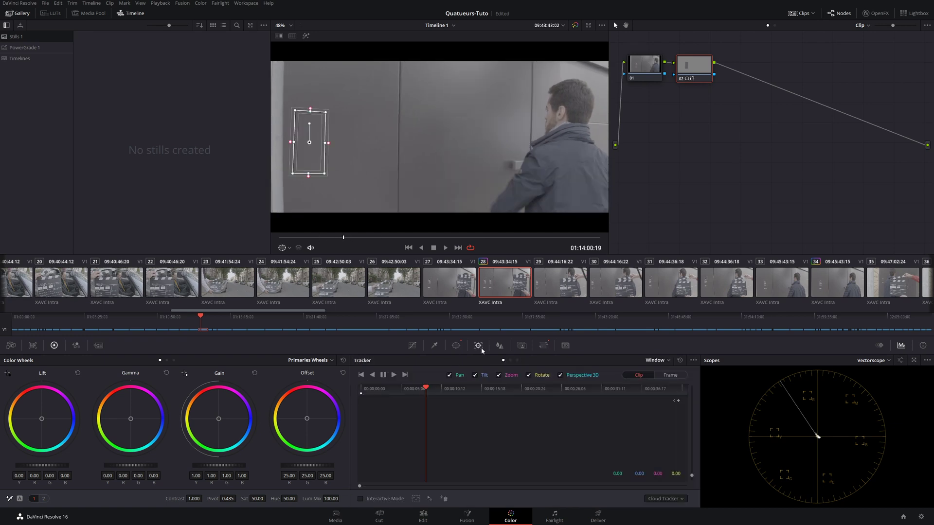
pyautogui.click(394, 375)
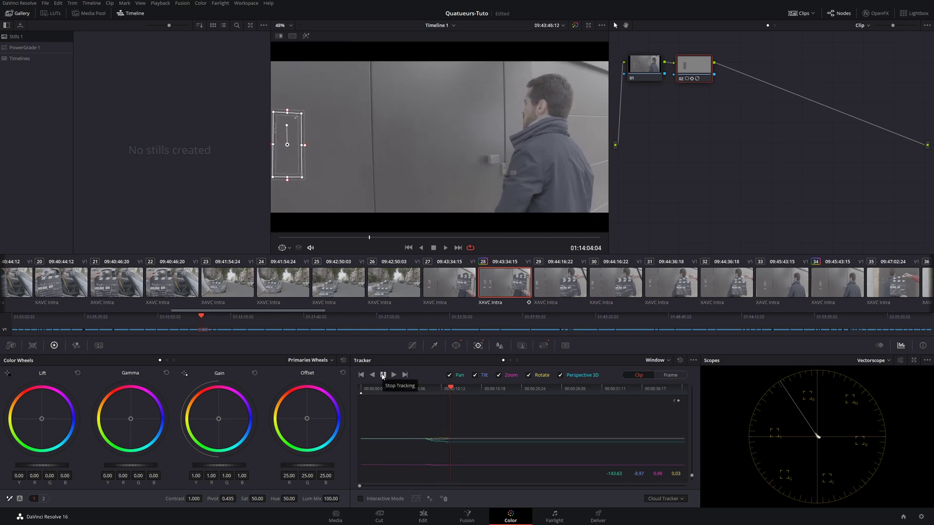
pyautogui.click(383, 375)
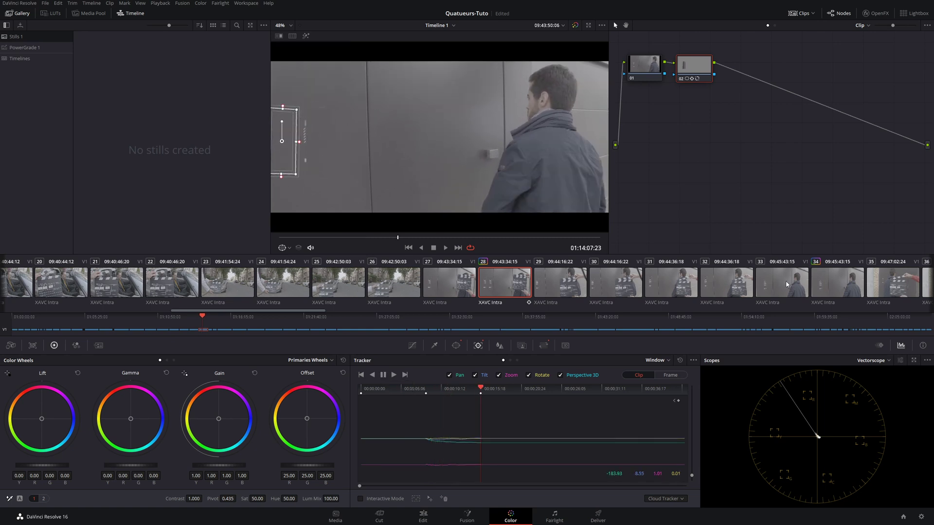
# - Scrub back through the tracked section of clip 28 and check the intercom cover without the window overlay
pyautogui.moveTo(481, 388); pyautogui.dragTo(425, 388)
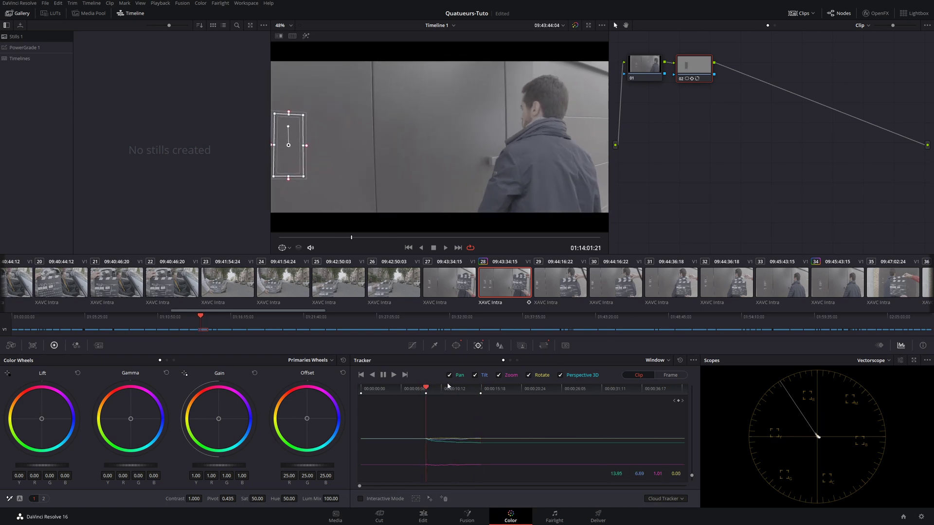
pyautogui.click(412, 346)
pyautogui.moveTo(369, 238); pyautogui.dragTo(346, 238)
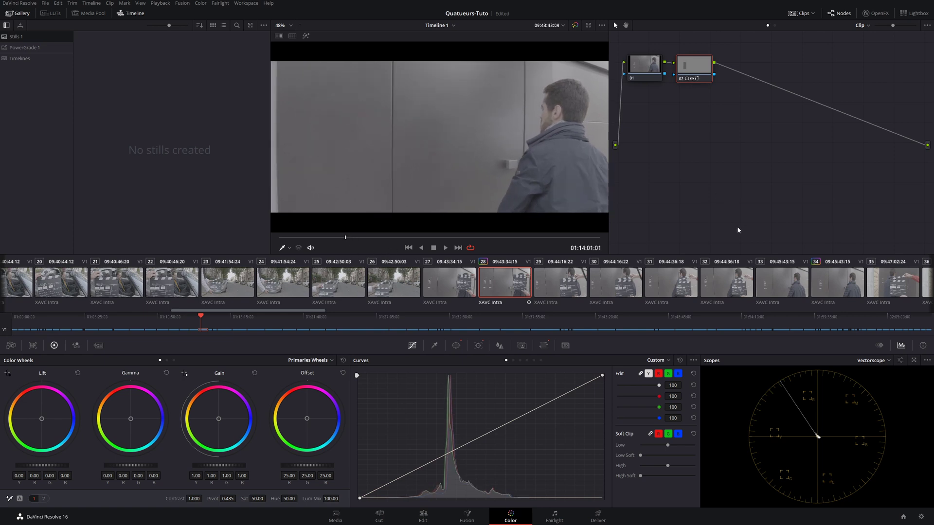
# - Return to node 02's sizing controls and show the available sizing modes
pyautogui.click(543, 345)
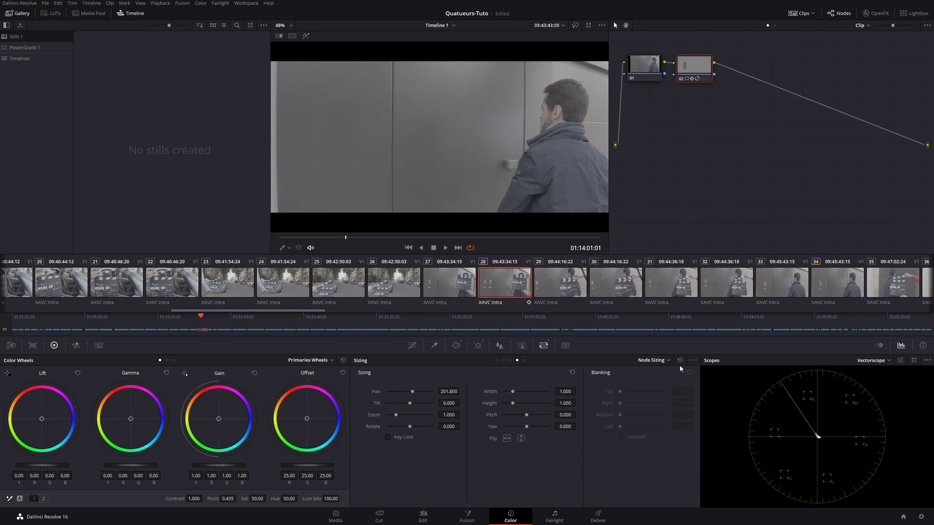
pyautogui.click(659, 361)
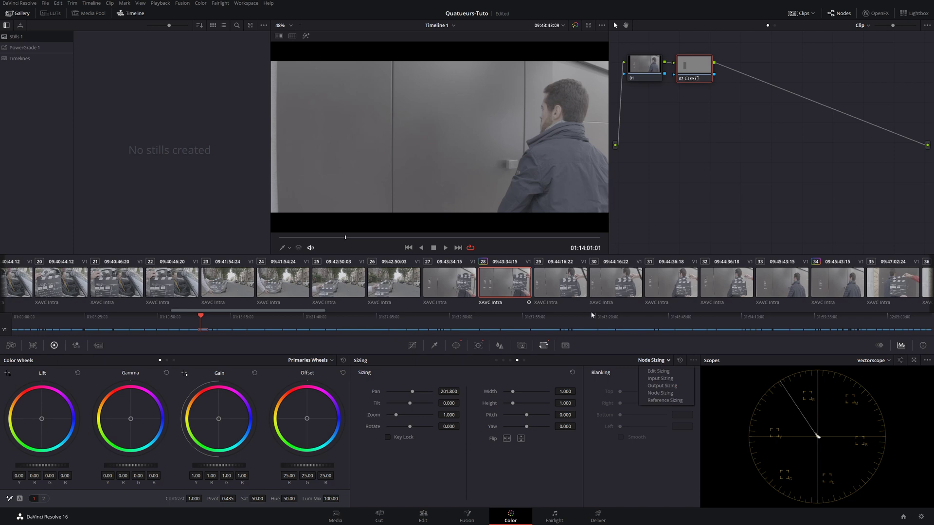